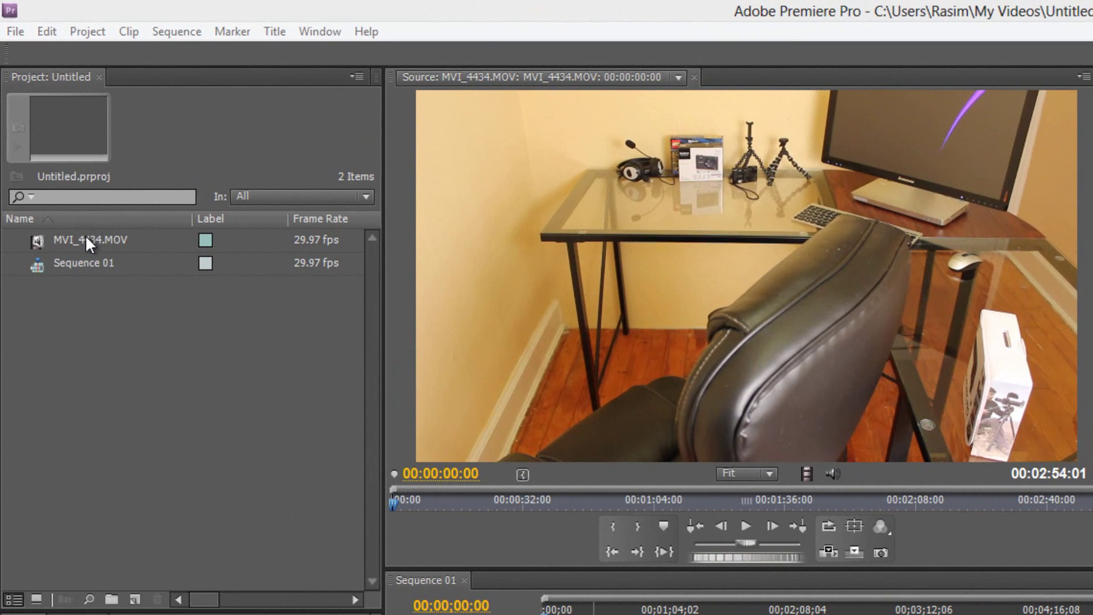
# Step: Make a new sequence from MVI_4434.MOV and zoom the timeline in
pyautogui.click(86, 243)
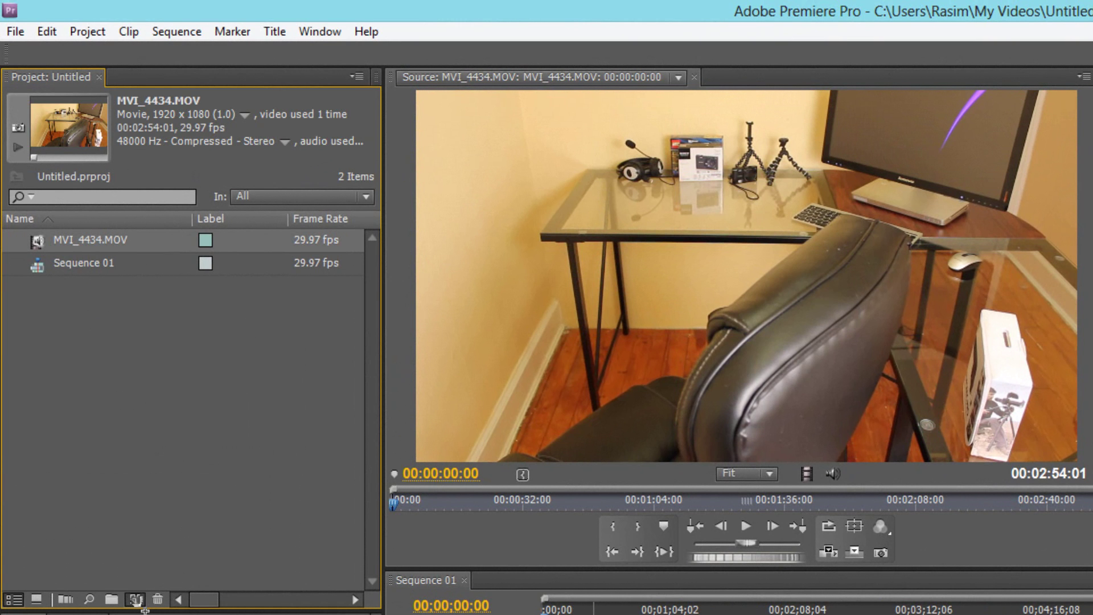
pyautogui.moveTo(141, 602); pyautogui.dragTo(137, 600)
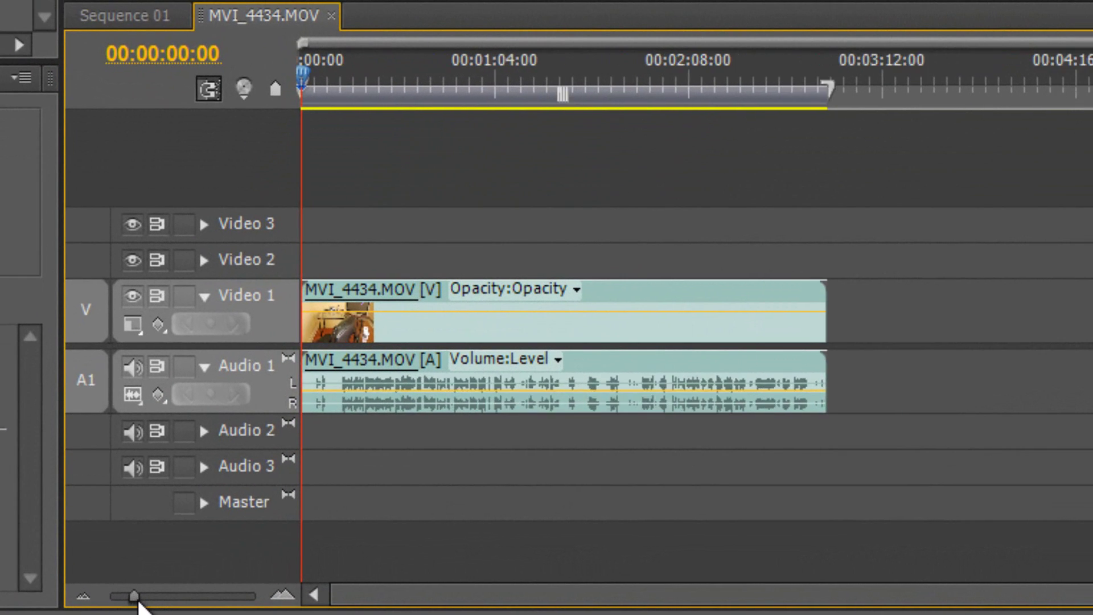
pyautogui.moveTo(132, 598)
pyautogui.mouseDown()
pyautogui.moveTo(161, 598)
pyautogui.moveTo(150, 598)
pyautogui.mouseUp()
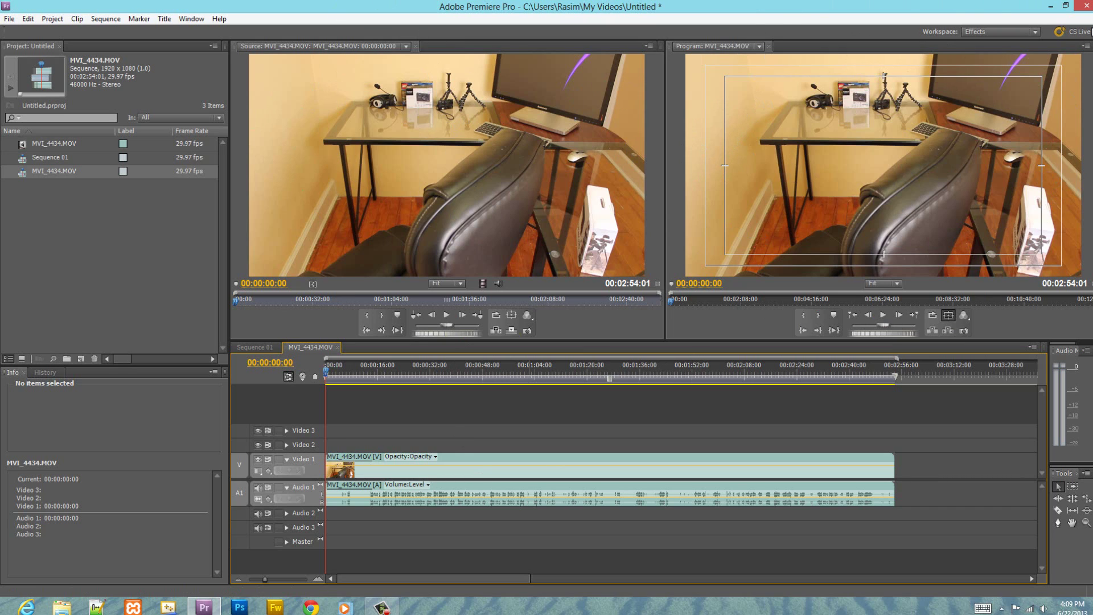
pyautogui.click(883, 317)
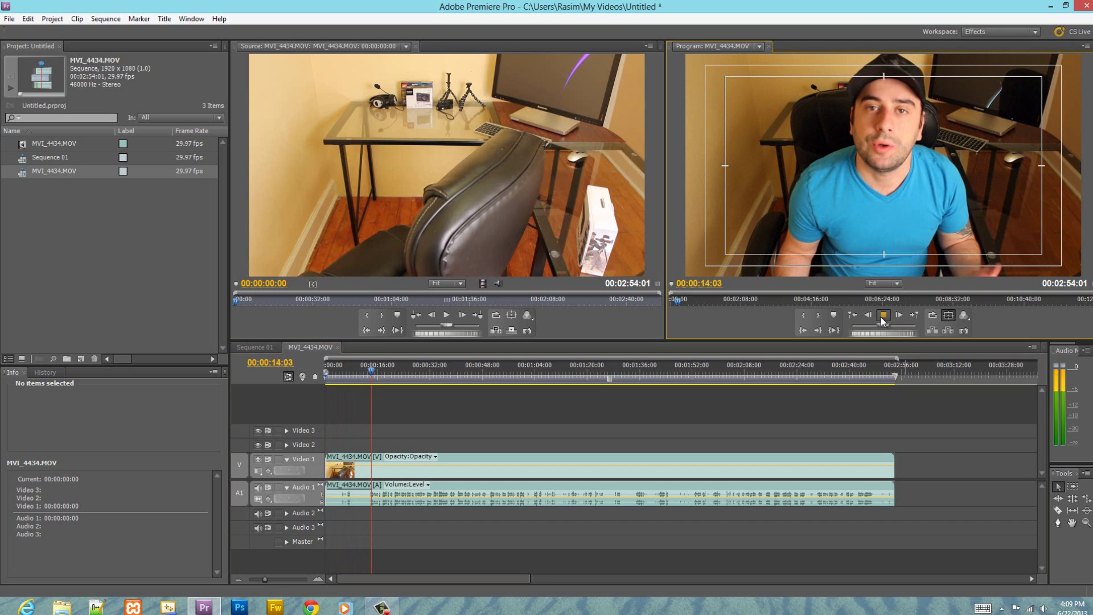
pyautogui.click(881, 317)
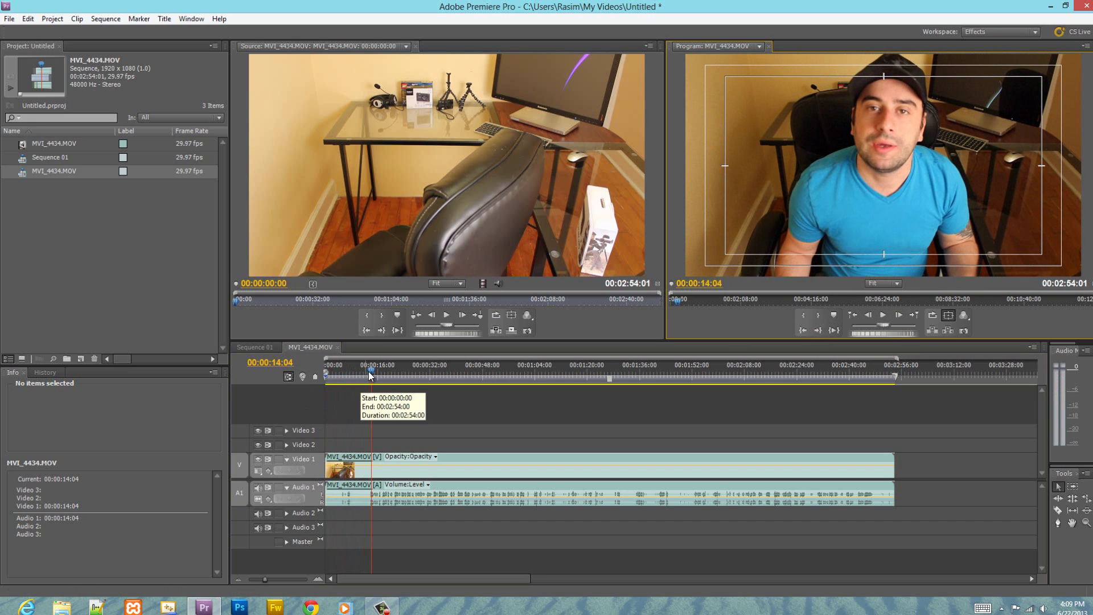
# Step: Split the clip at 00:00:13:04 and delete the opening 13-second piece
pyautogui.moveTo(373, 375); pyautogui.dragTo(353, 377)
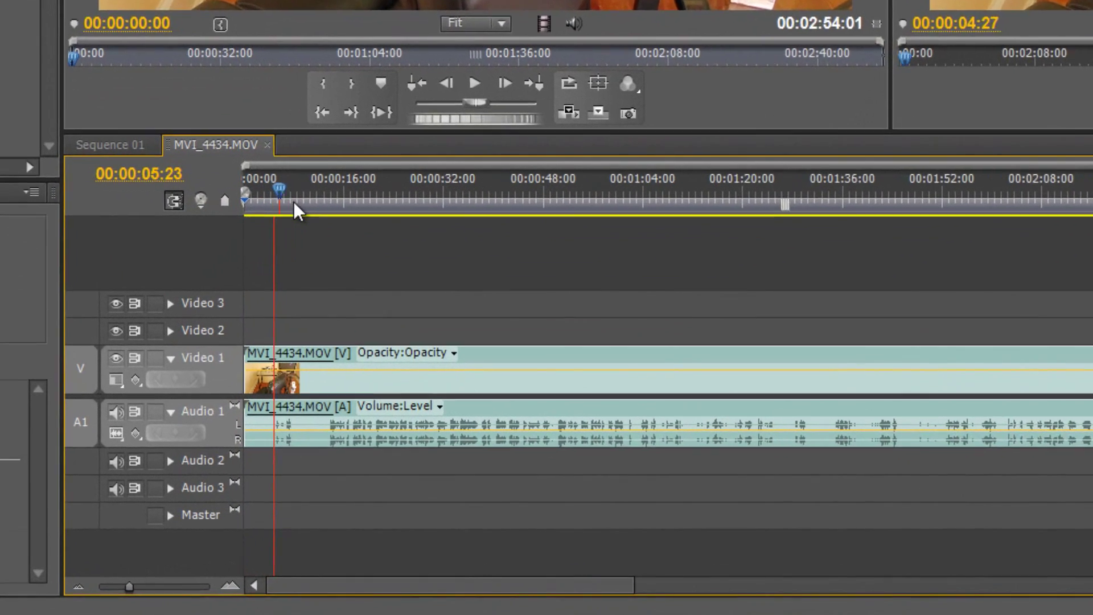
pyautogui.moveTo(354, 377); pyautogui.dragTo(366, 376)
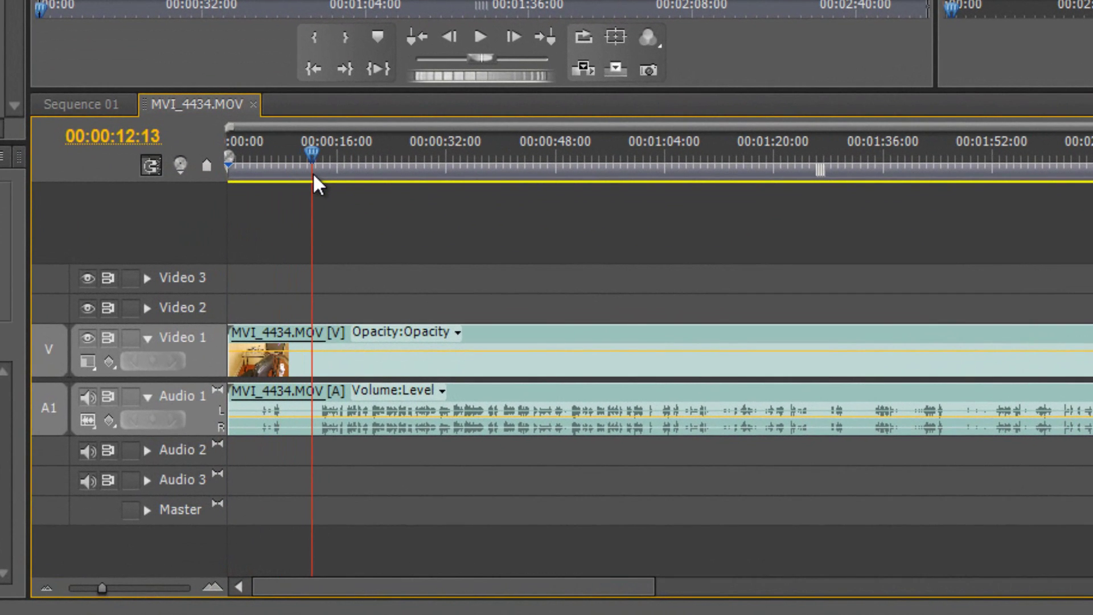
pyautogui.moveTo(317, 181); pyautogui.dragTo(323, 181)
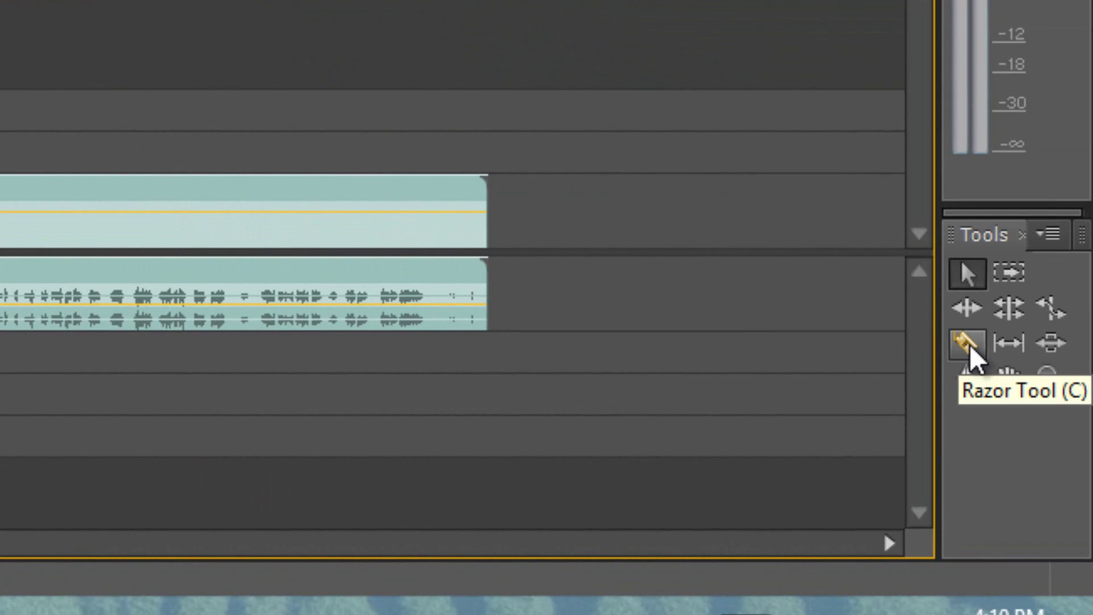
pyautogui.click(968, 346)
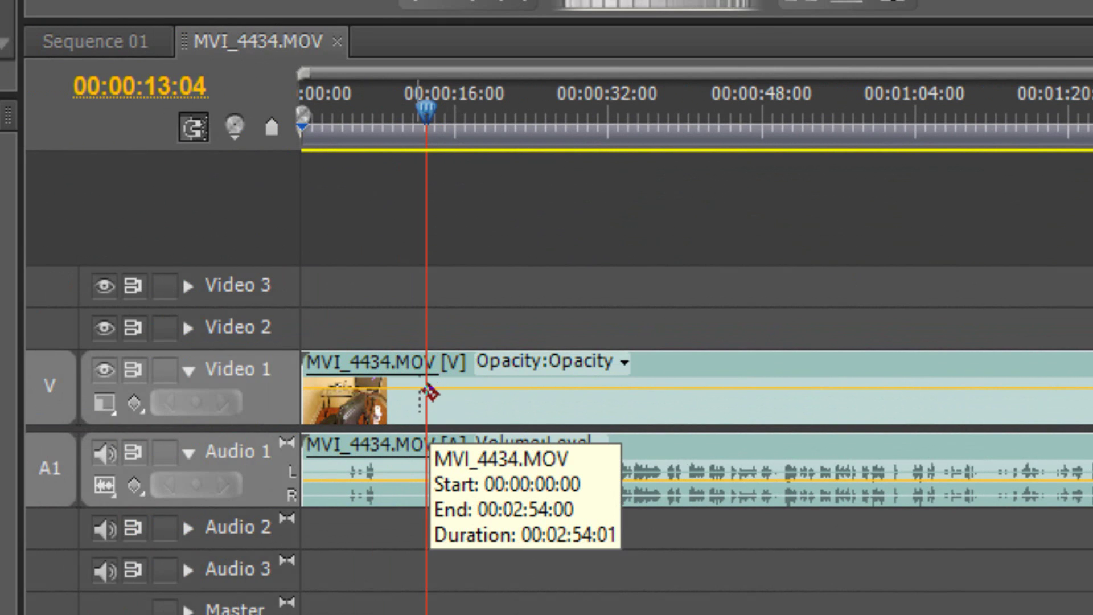
pyautogui.click(430, 392)
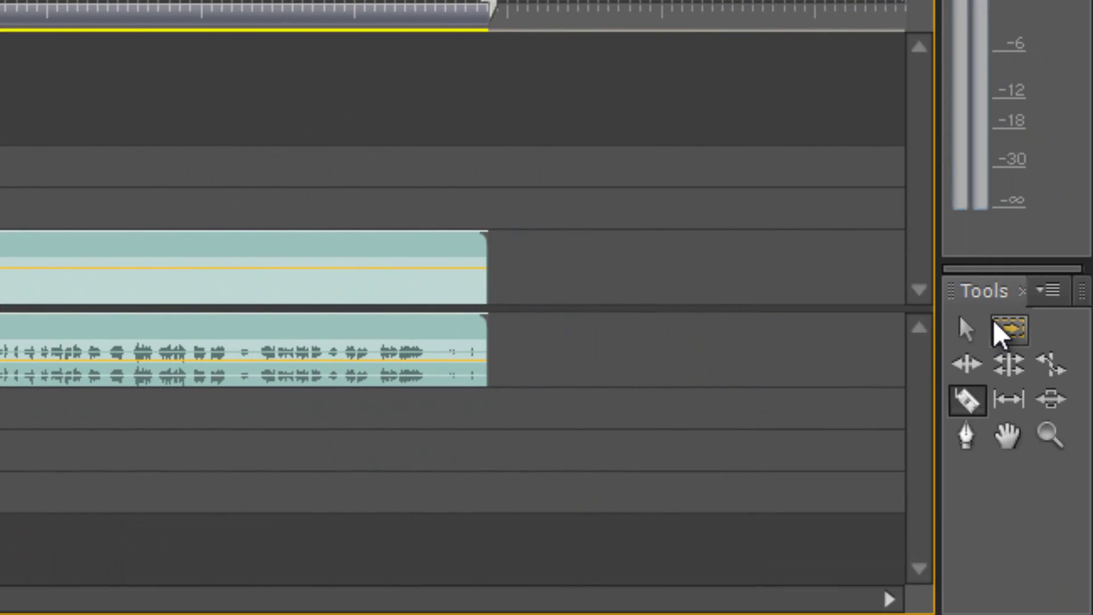
pyautogui.click(966, 328)
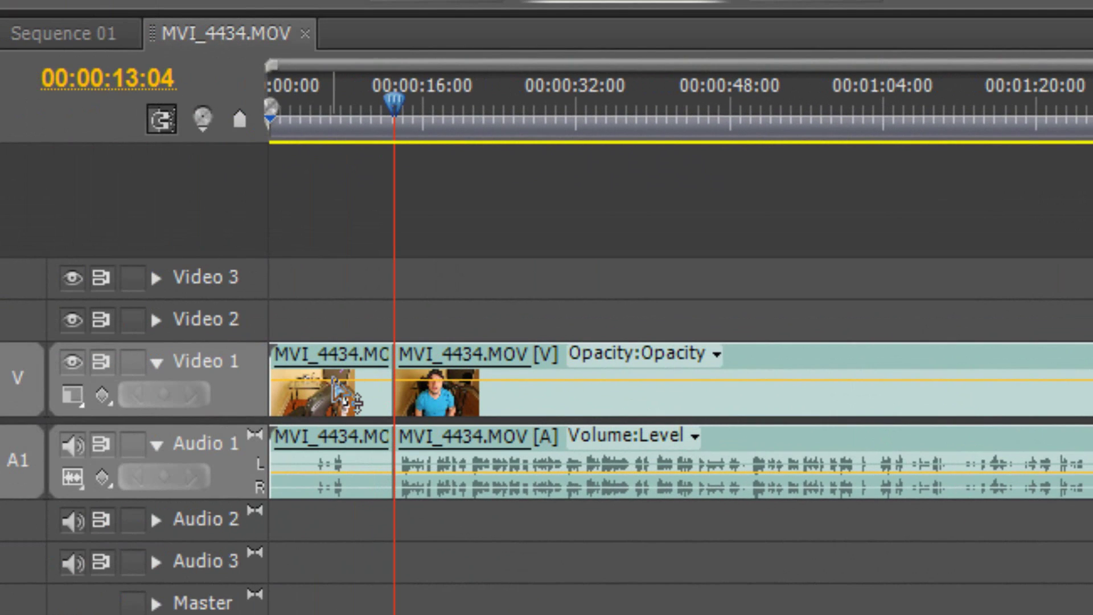
pyautogui.click(348, 397)
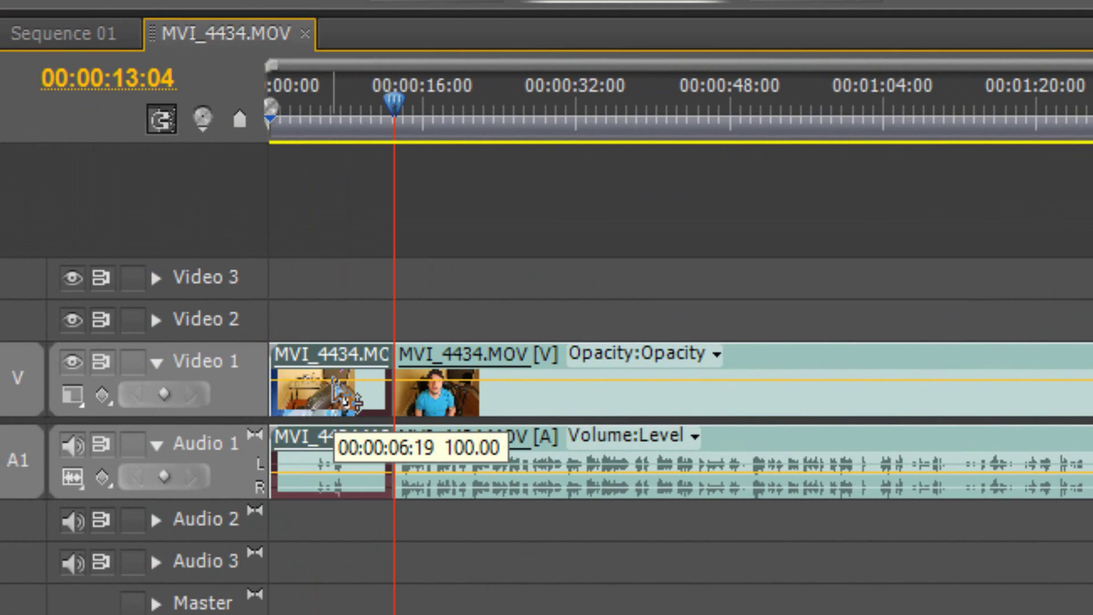
pyautogui.press('Delete')
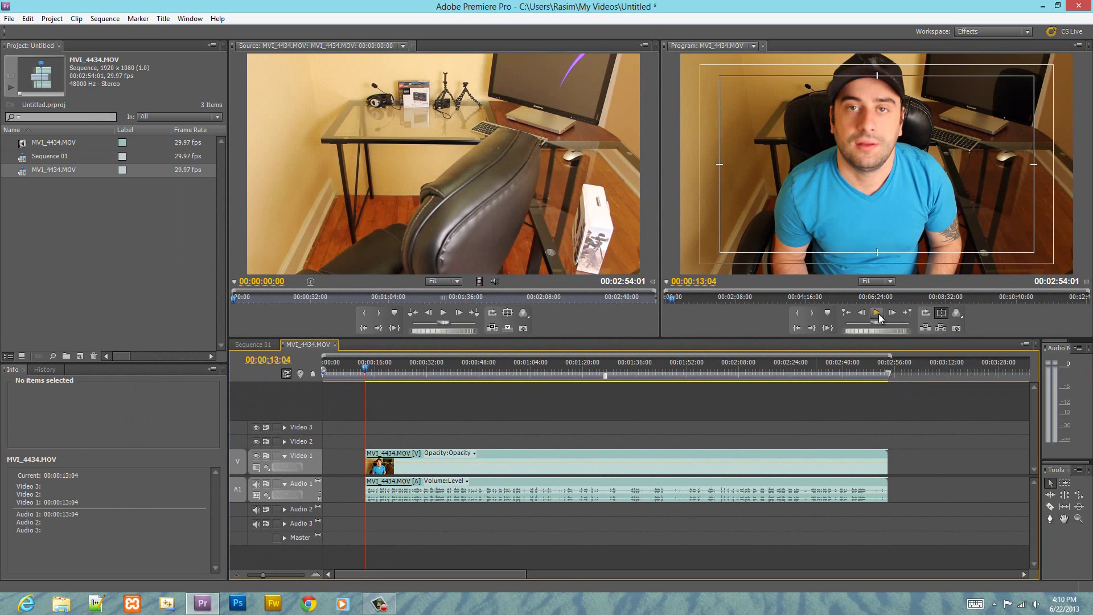
pyautogui.click(878, 315)
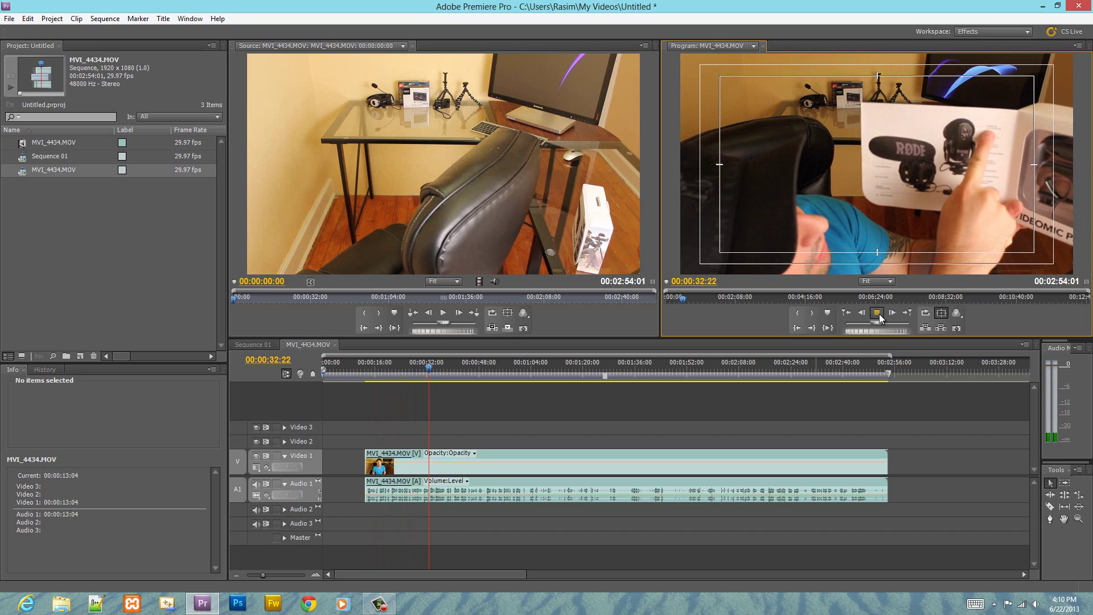
# Step: Stop playback, cut the clip near 32 seconds, and move the earlier piece to 00:00:00
pyautogui.click(878, 315)
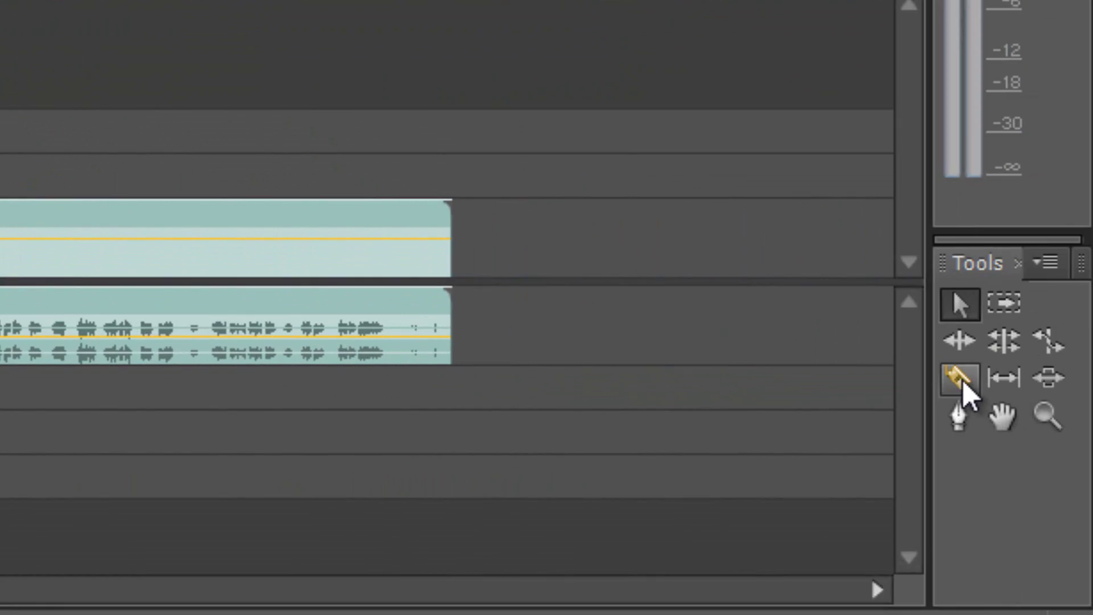
pyautogui.click(962, 380)
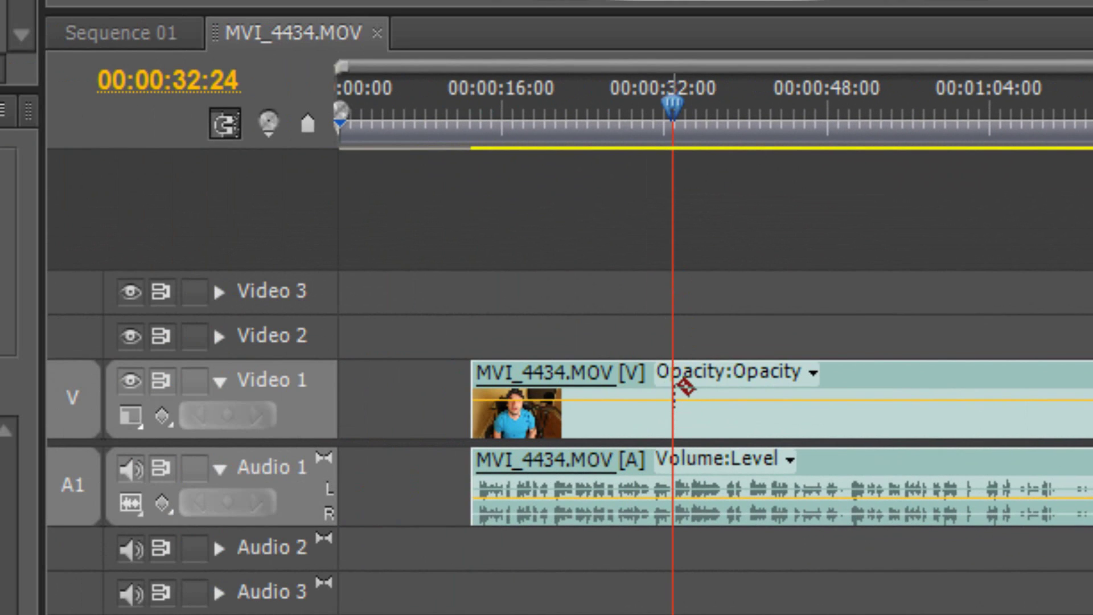
pyautogui.click(683, 386)
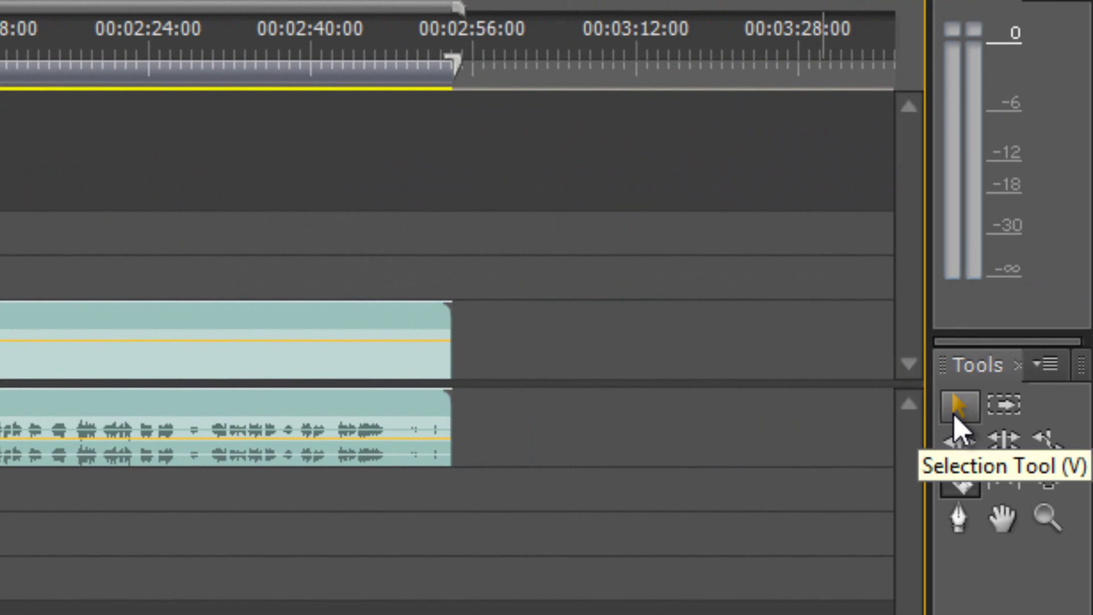
pyautogui.click(954, 415)
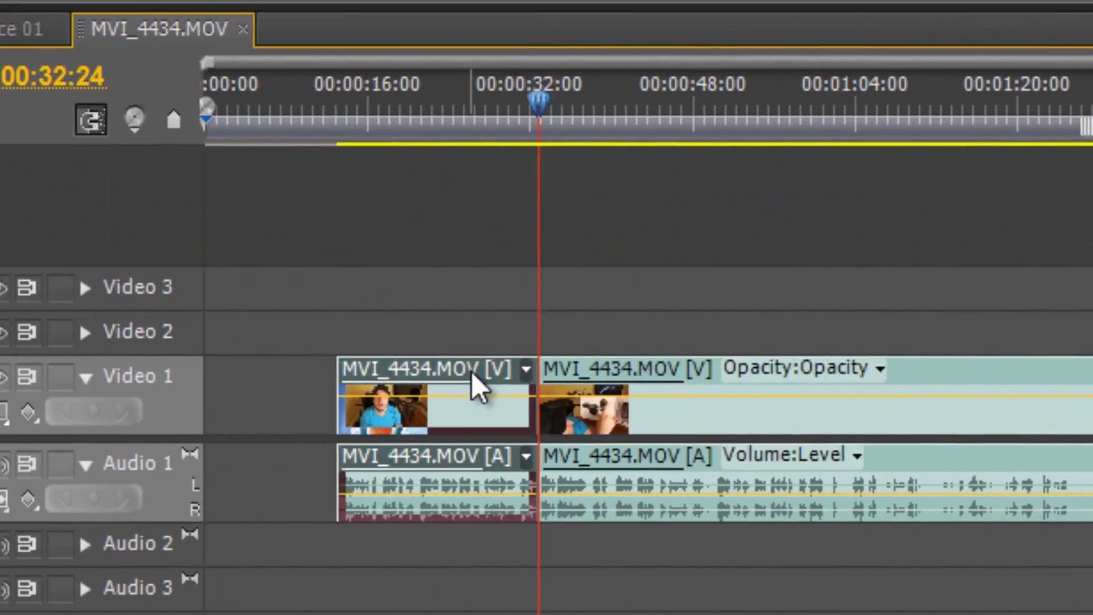
pyautogui.moveTo(478, 385)
pyautogui.mouseDown()
pyautogui.moveTo(466, 405)
pyautogui.moveTo(451, 381)
pyautogui.mouseUp()
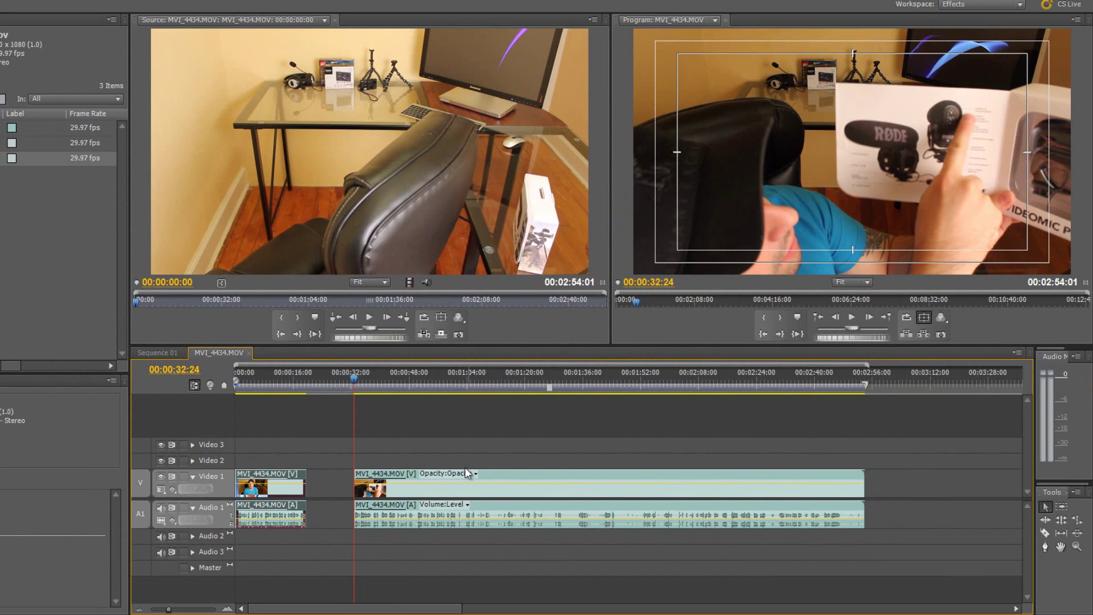
pyautogui.click(853, 317)
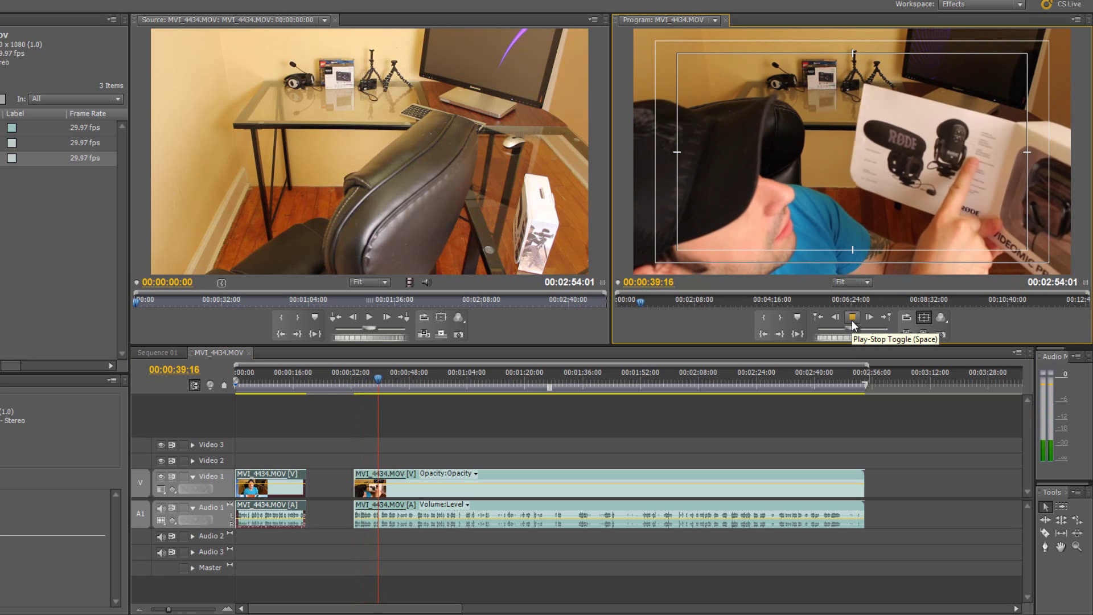
pyautogui.click(852, 320)
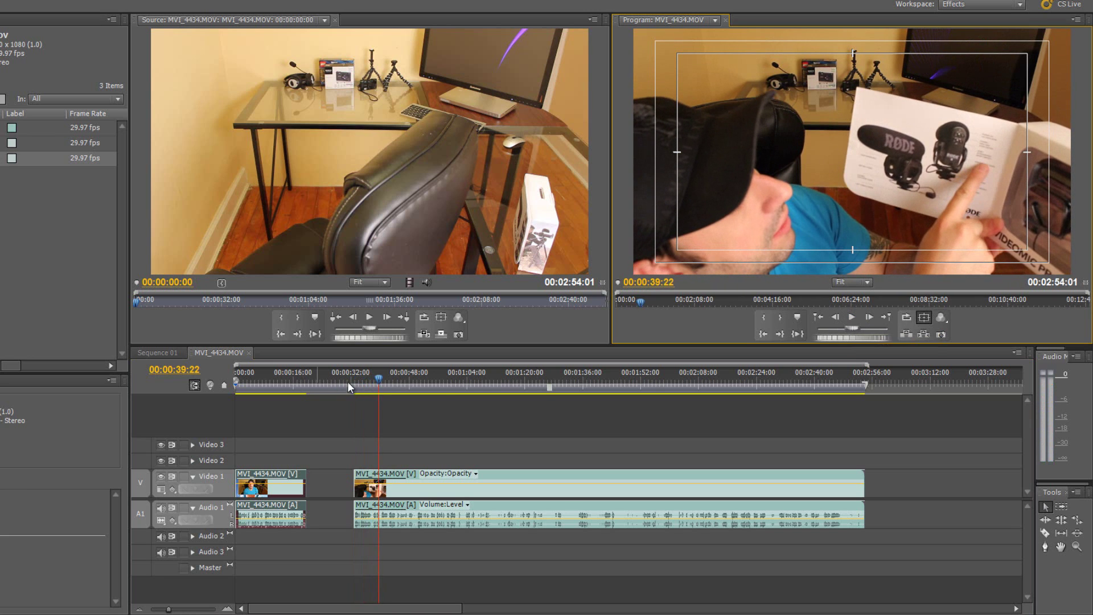
pyautogui.click(380, 374)
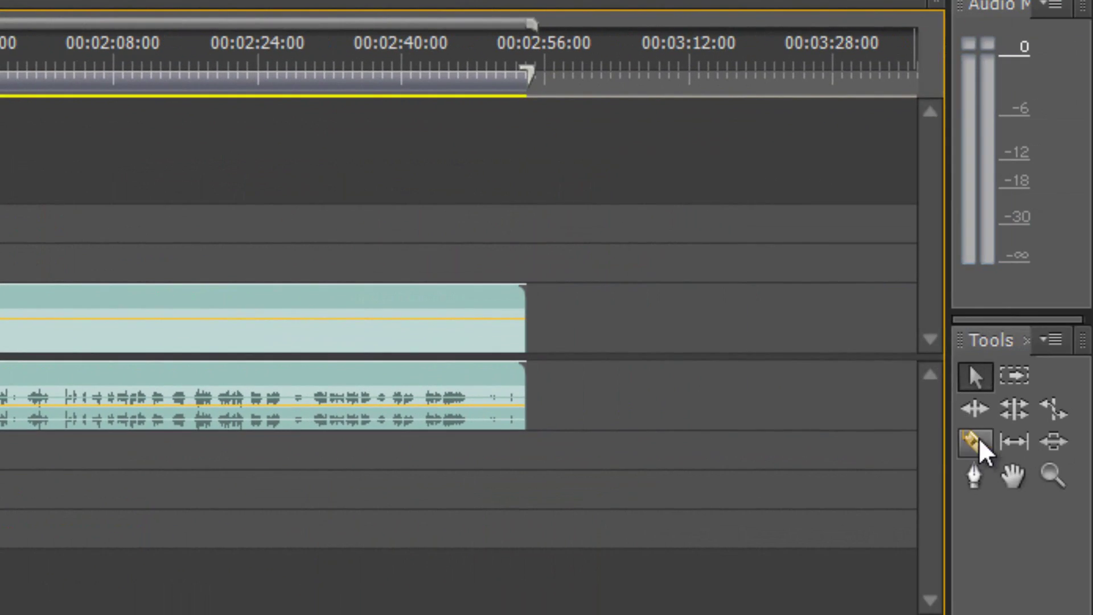
# Step: Cut the clip near 40 seconds, delete the short piece before it, and play back
pyautogui.click(974, 440)
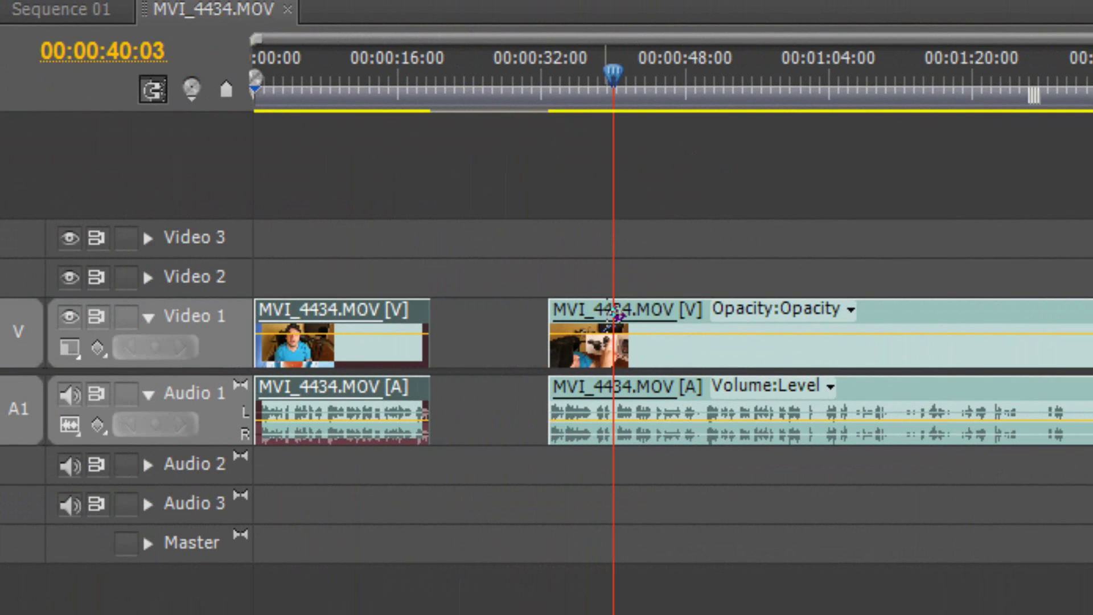
pyautogui.click(619, 333)
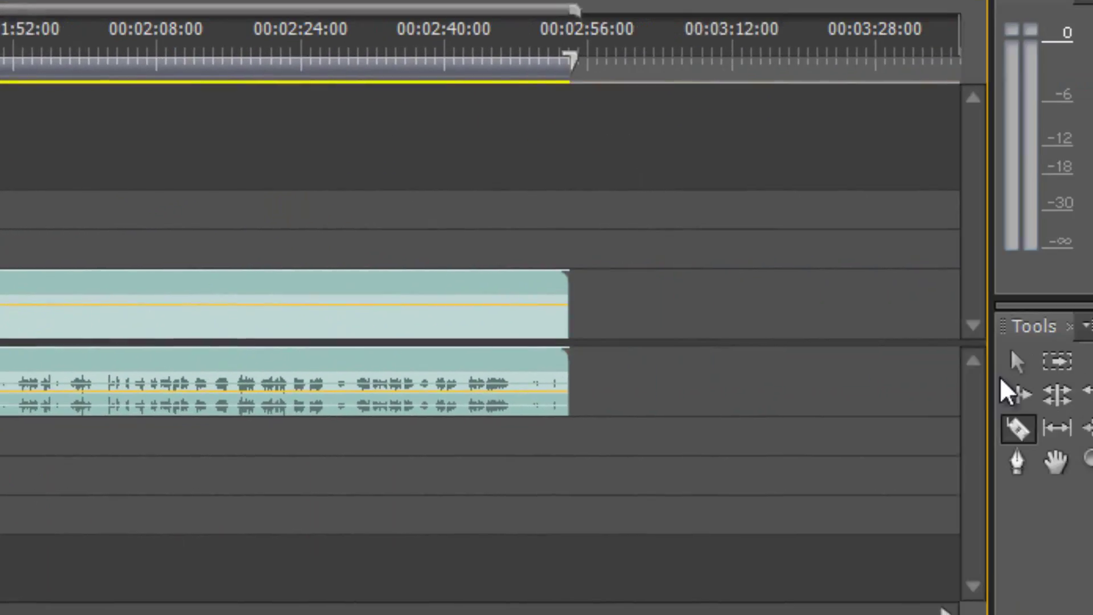
pyautogui.click(1017, 362)
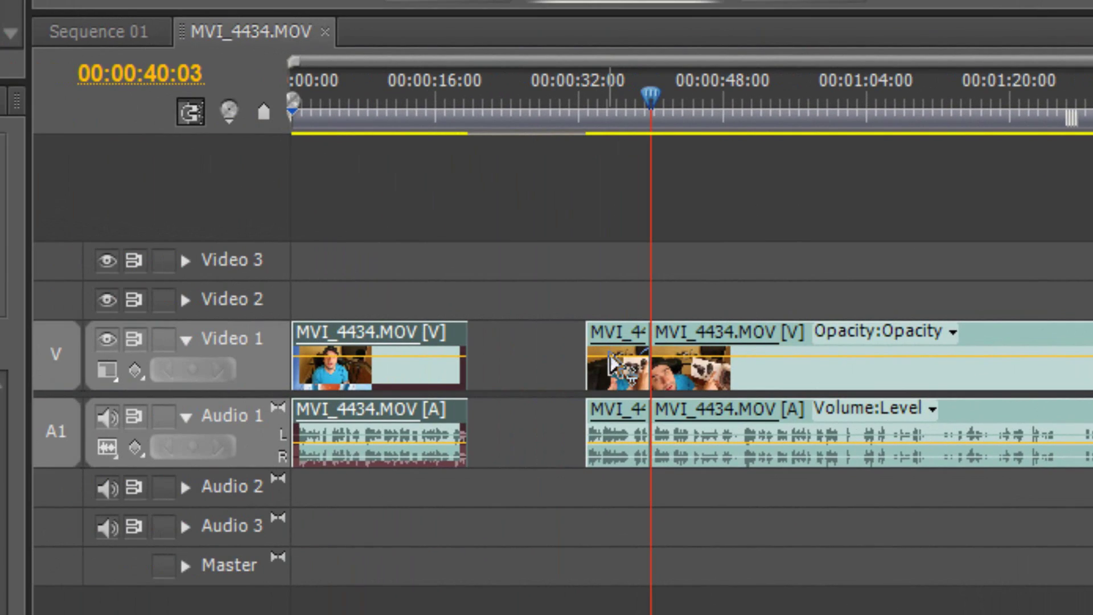
pyautogui.click(610, 363)
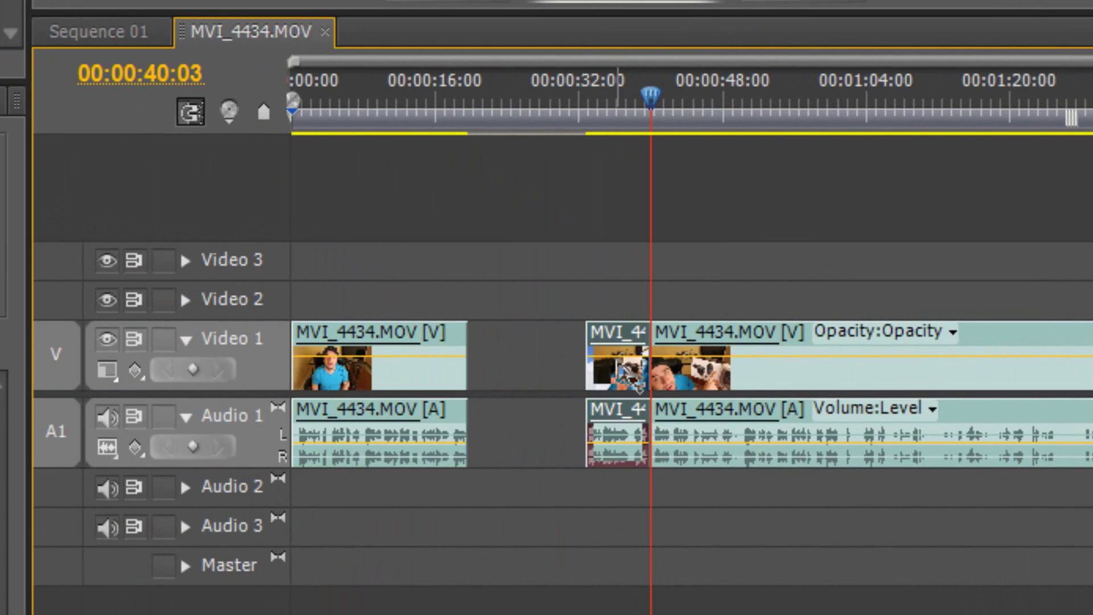
pyautogui.press('Delete')
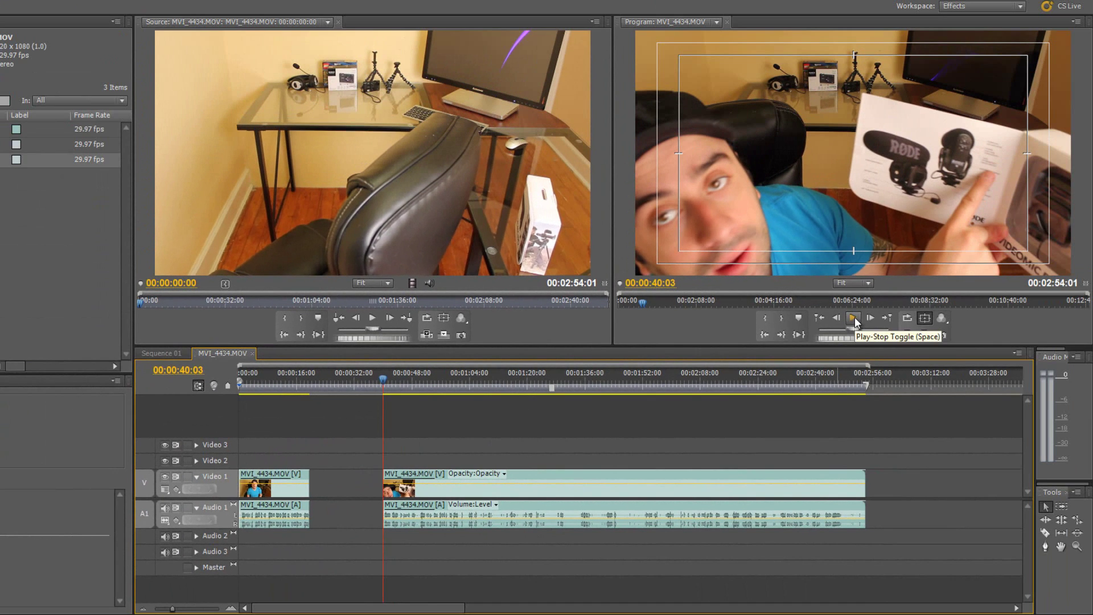
pyautogui.click(855, 318)
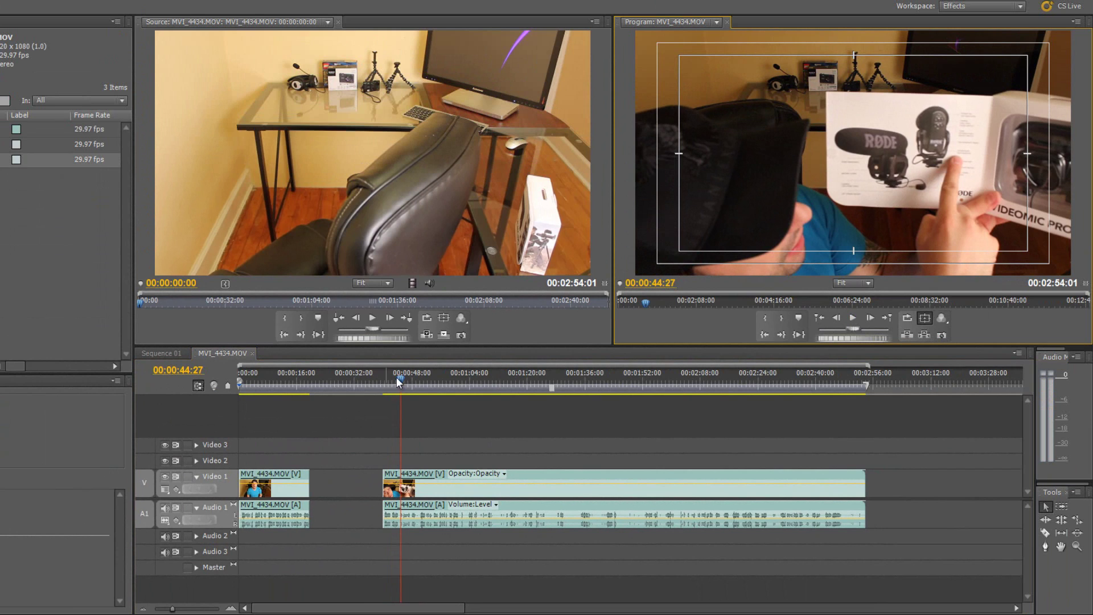
# Step: Drag the short middle clip left toward the first clip
pyautogui.moveTo(400, 376); pyautogui.dragTo(427, 376)
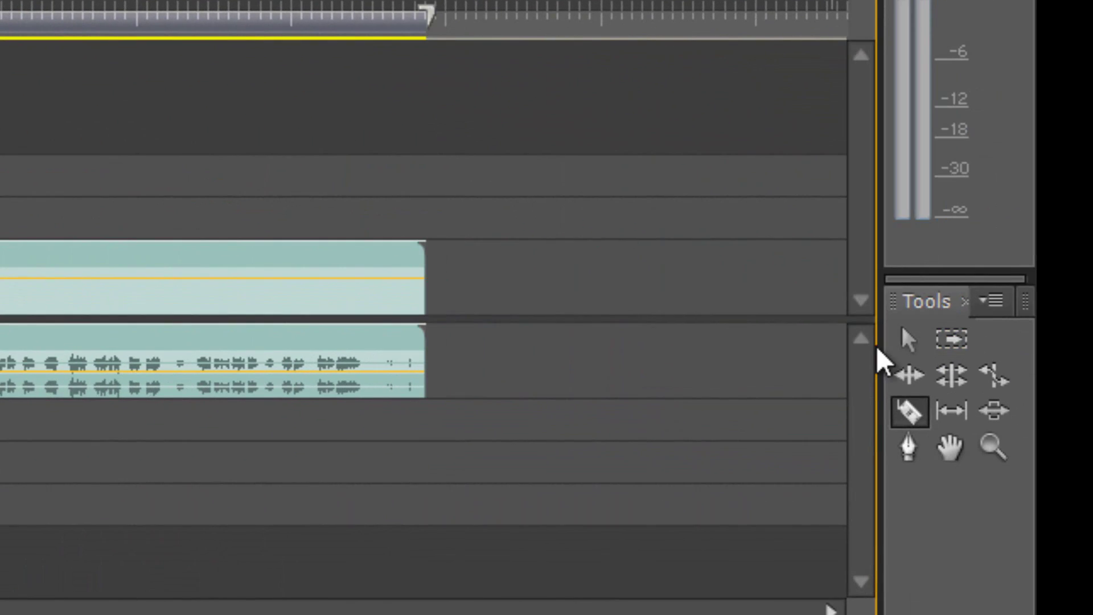
pyautogui.click(907, 340)
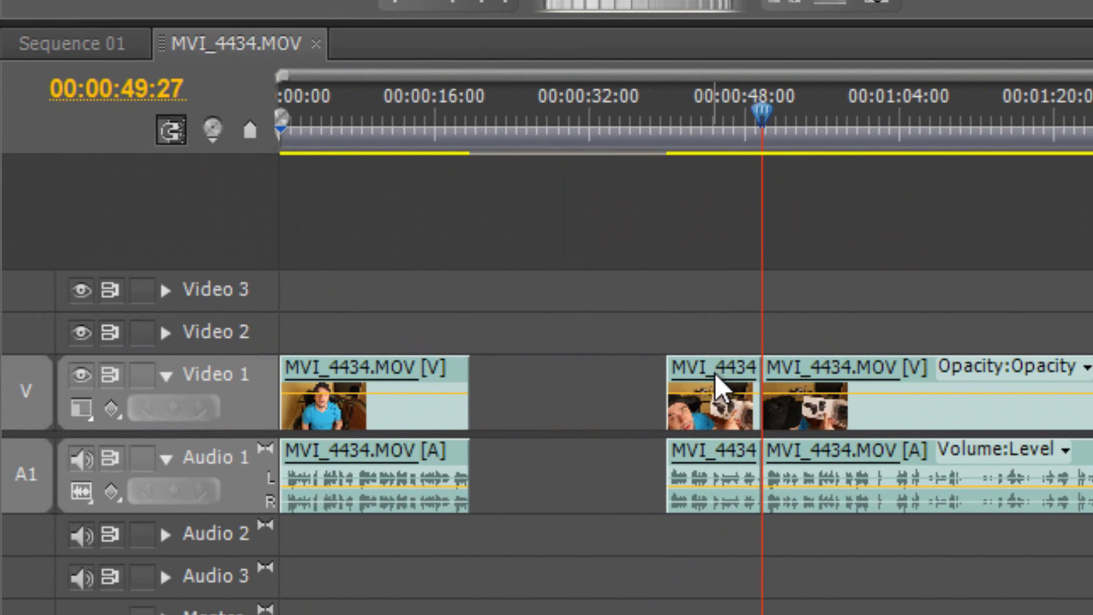
pyautogui.click(714, 373)
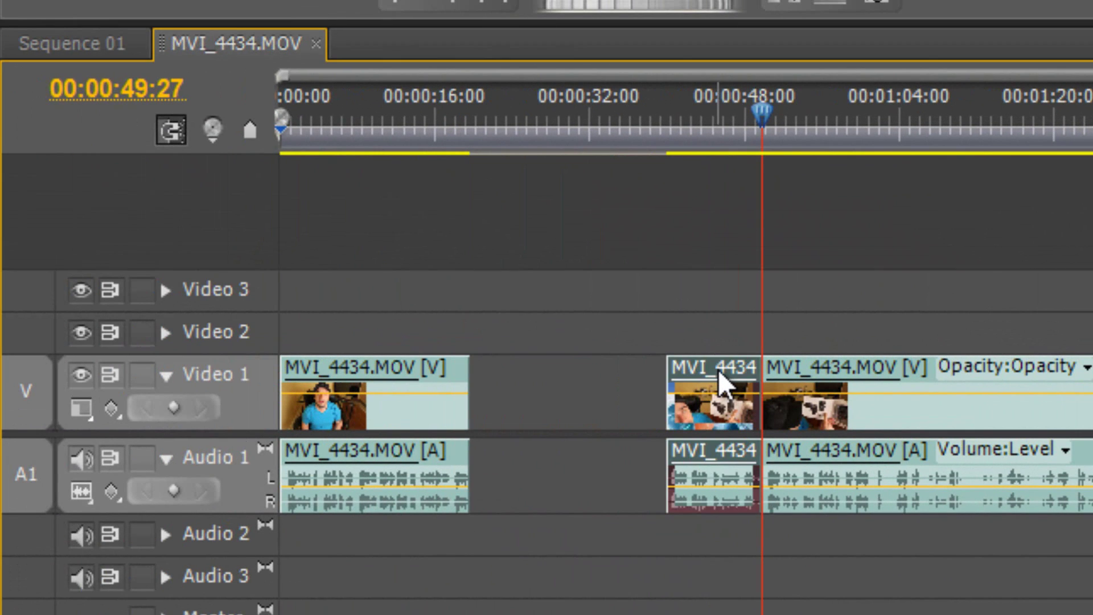
pyautogui.moveTo(718, 369); pyautogui.dragTo(709, 388)
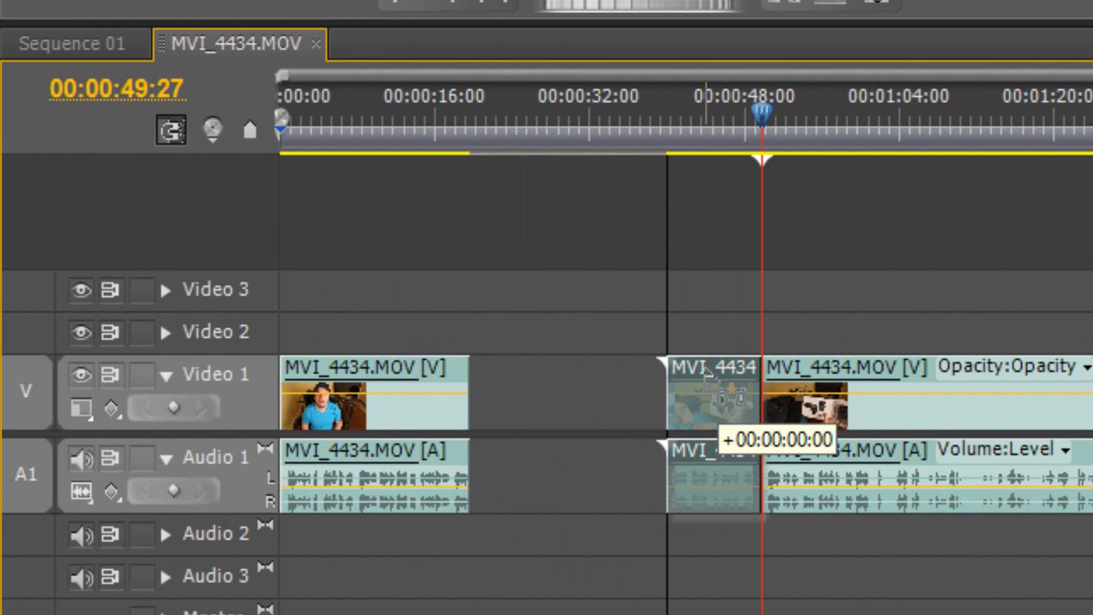
pyautogui.moveTo(709, 388); pyautogui.dragTo(537, 396)
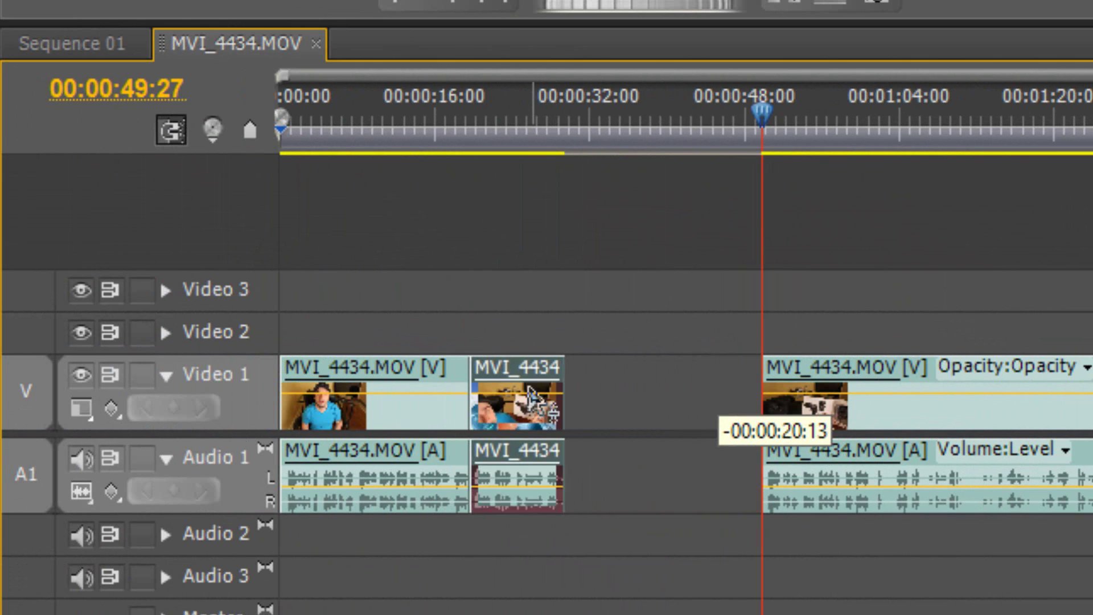
# Step: Turn snapping off, settle the short clip in place, and replay from the start
pyautogui.click(170, 129)
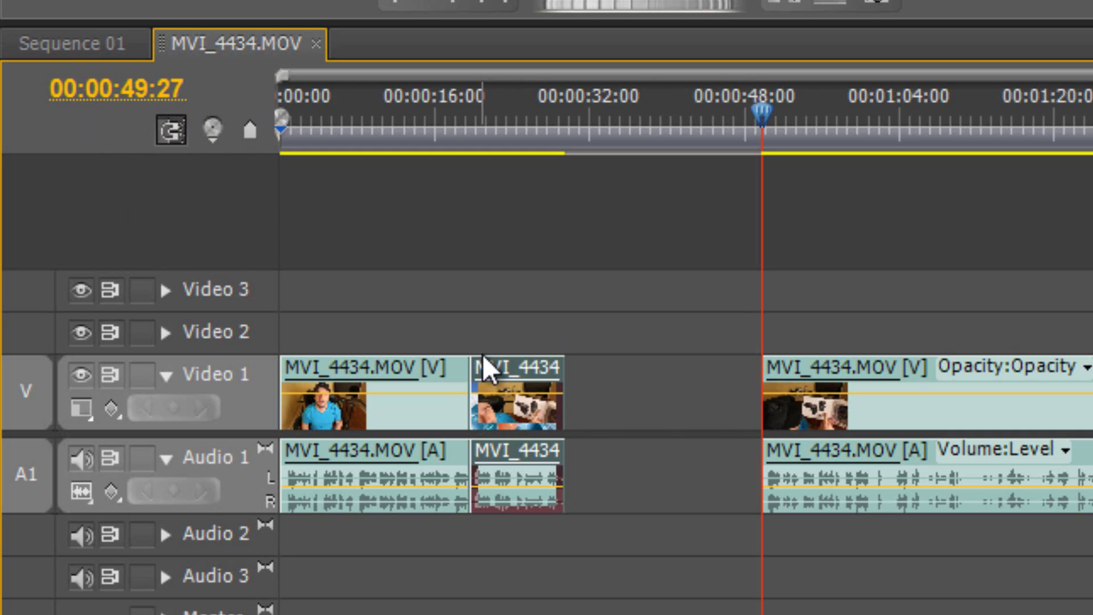
pyautogui.moveTo(491, 398); pyautogui.dragTo(461, 389)
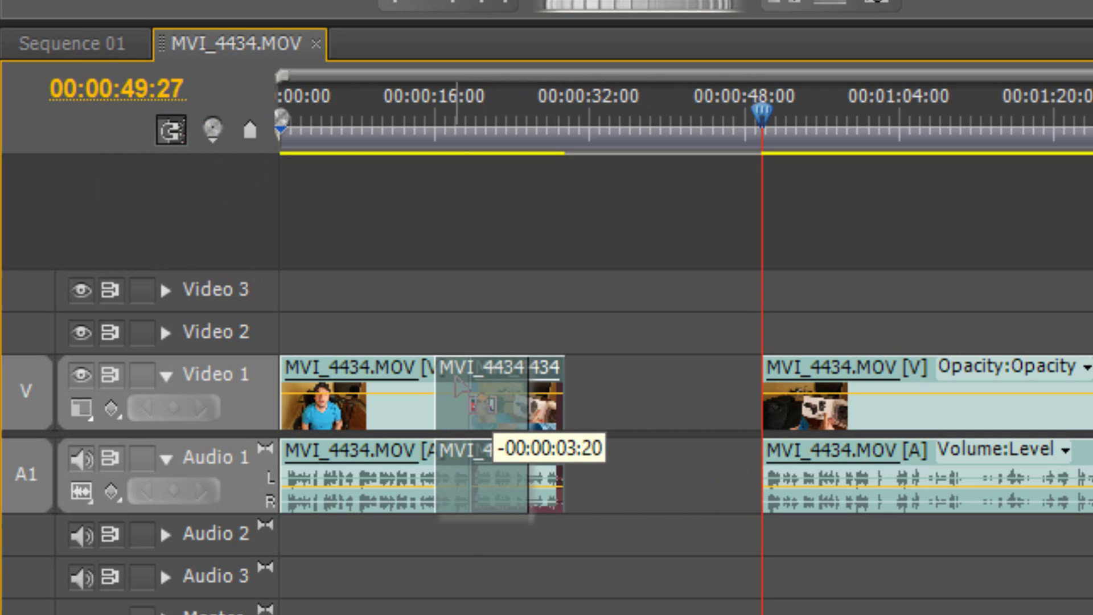
pyautogui.moveTo(461, 389); pyautogui.dragTo(523, 418)
pyautogui.click(715, 376)
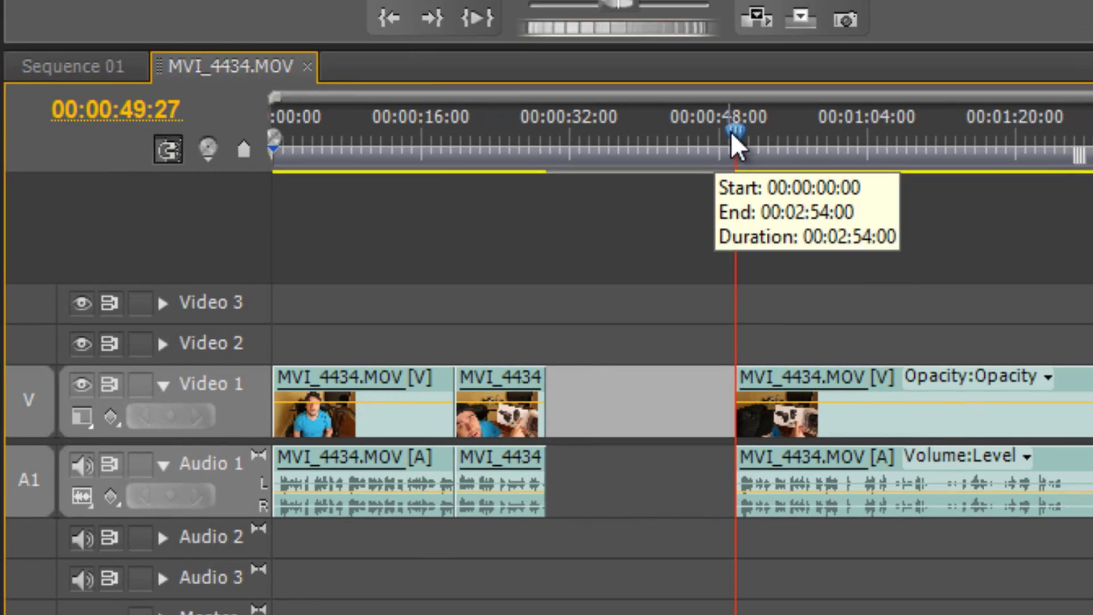
pyautogui.press('Home')
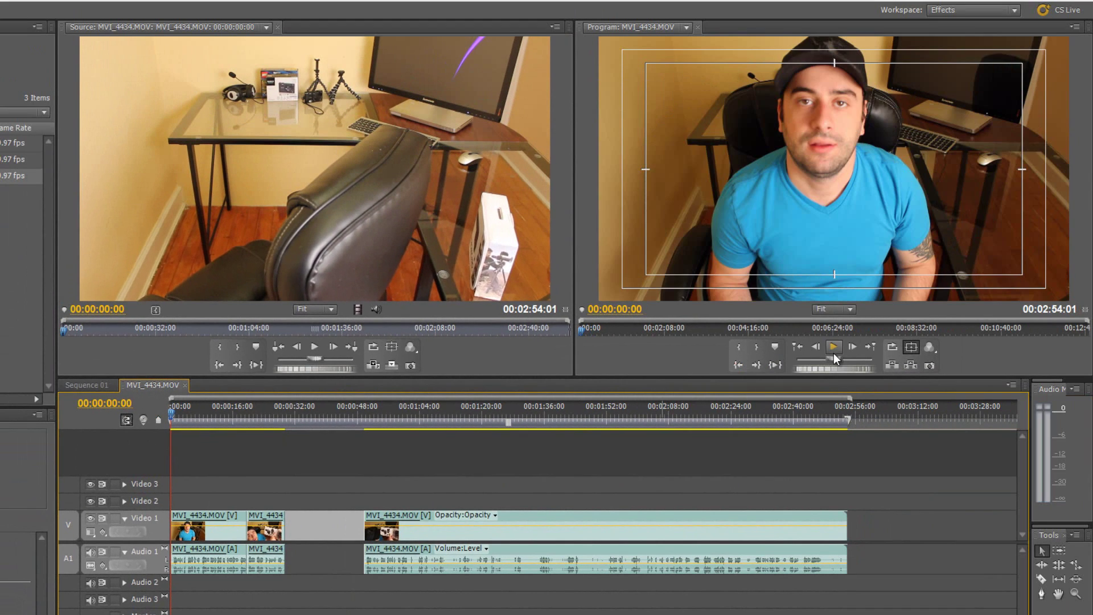
pyautogui.click(833, 347)
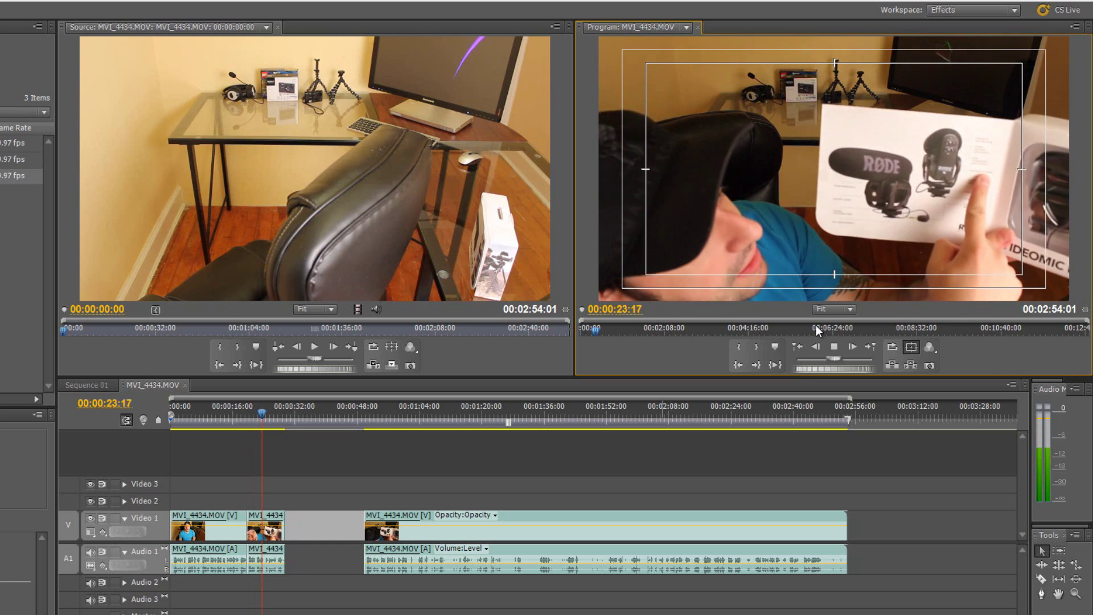
# Step: Stop playback and delete the long trailing MVI_4434 clip after the two short pieces
pyautogui.click(834, 346)
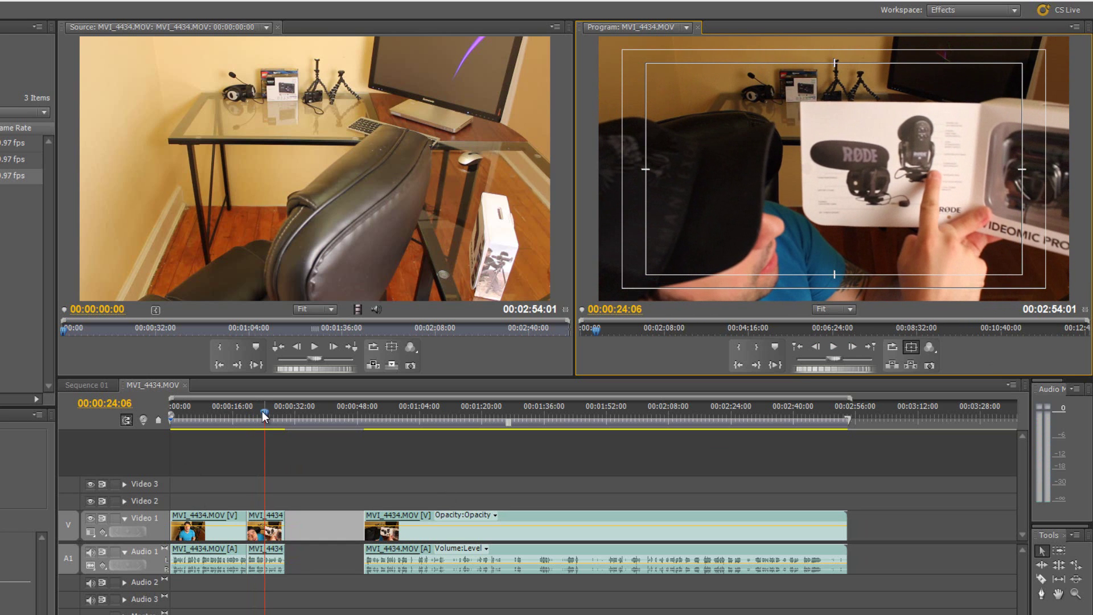
pyautogui.moveTo(262, 411)
pyautogui.mouseDown()
pyautogui.moveTo(259, 420)
pyautogui.moveTo(291, 421)
pyautogui.mouseUp()
pyautogui.press('Delete')
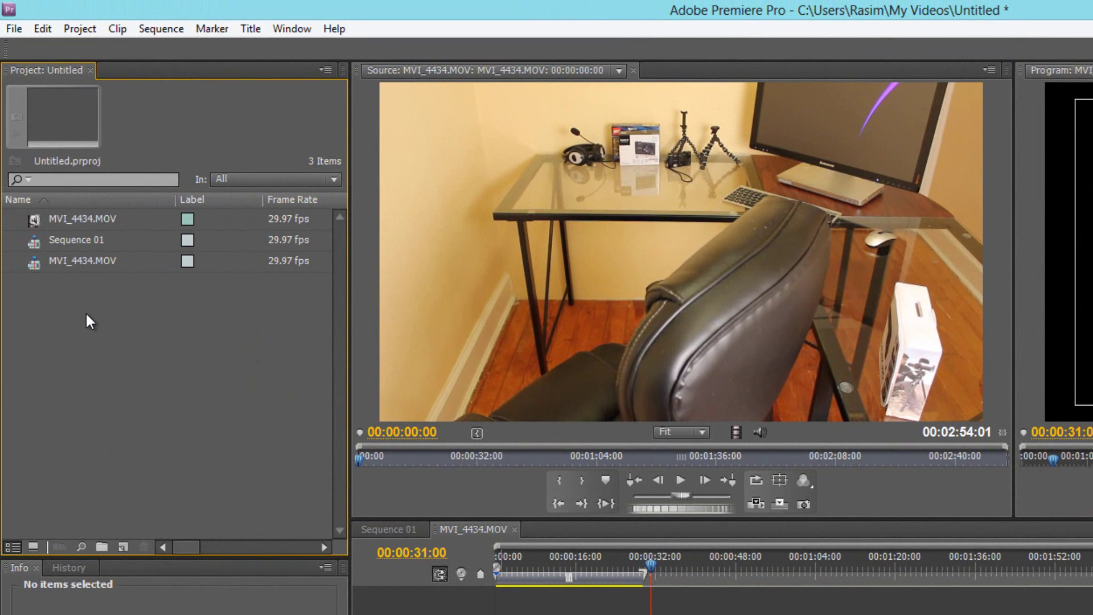
# Step: Import MVI_4436.MOV from the Desktop into the Project panel
pyautogui.rightClick(95, 343)
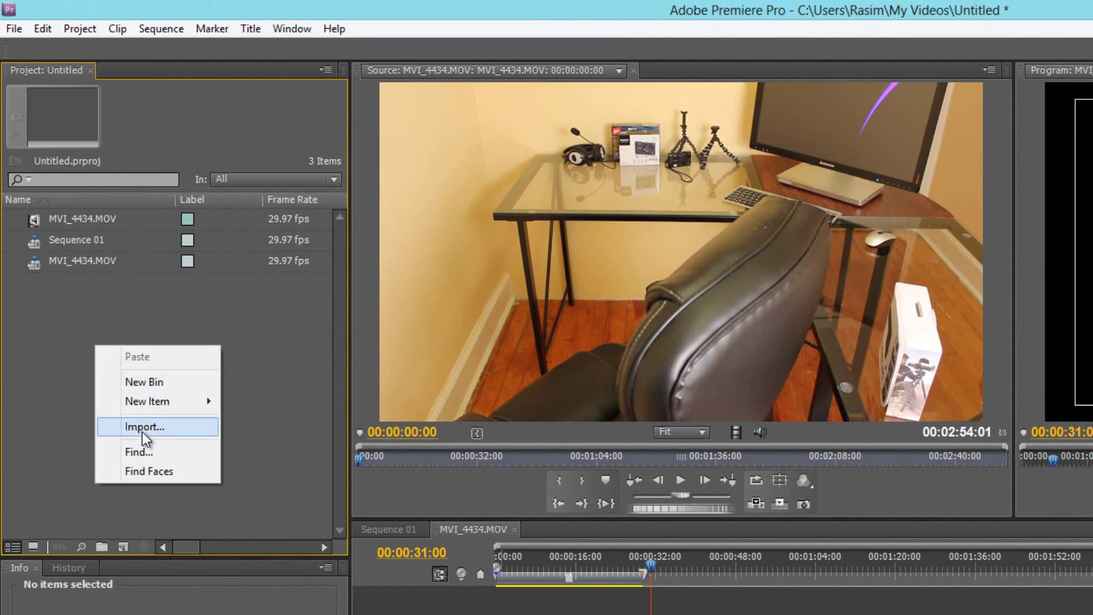
pyautogui.click(142, 427)
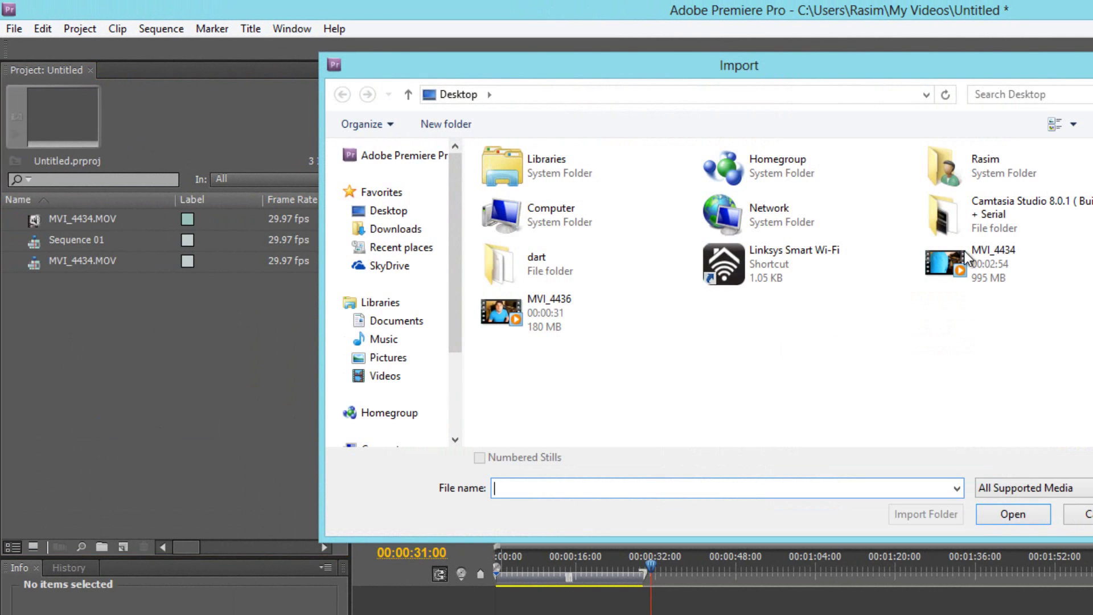
pyautogui.click(556, 312)
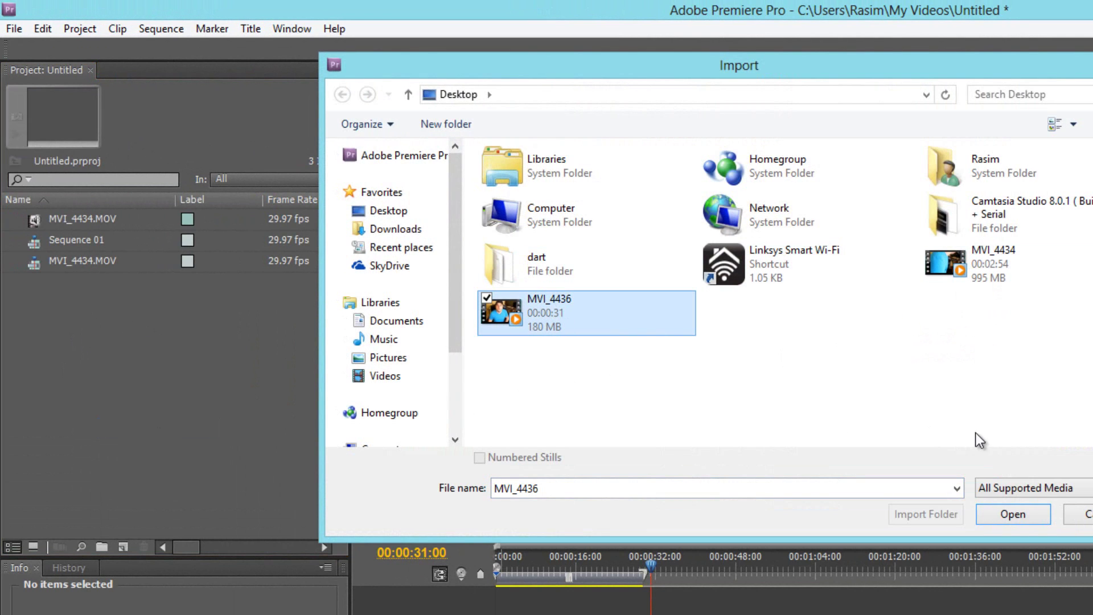
pyautogui.click(1013, 516)
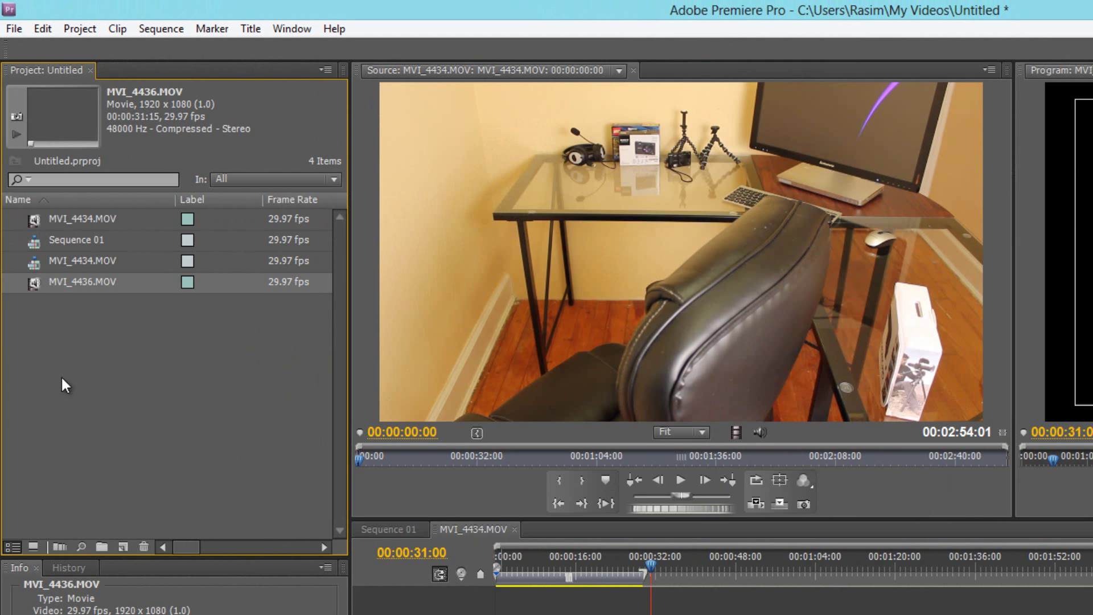
# Step: Check the MVI_4434.MOV and MVI_4436.MOV project items, then clear the selection
pyautogui.click(59, 221)
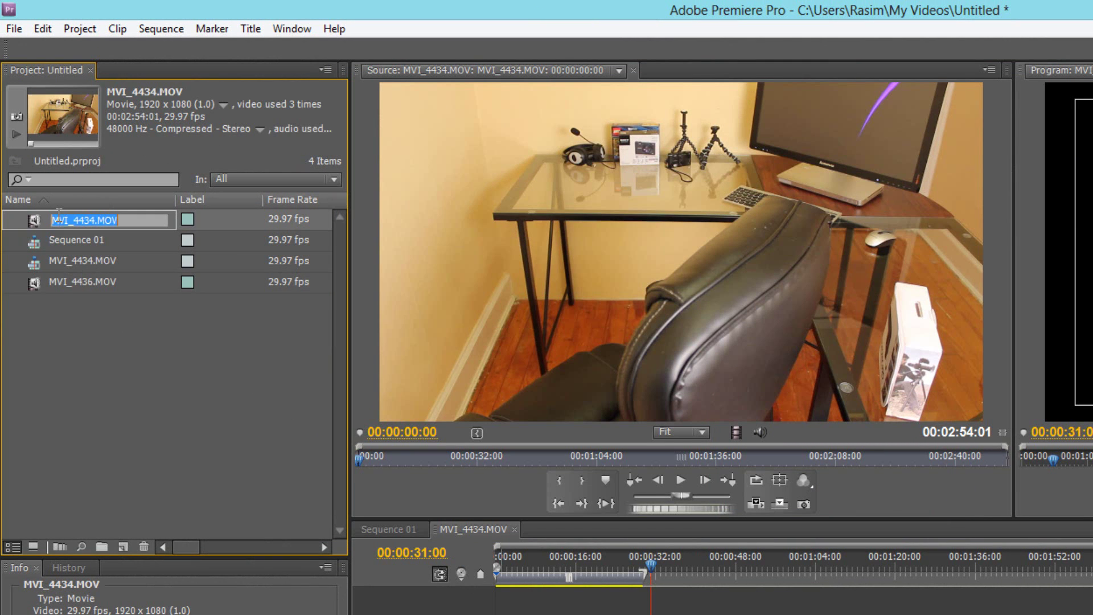
pyautogui.click(47, 284)
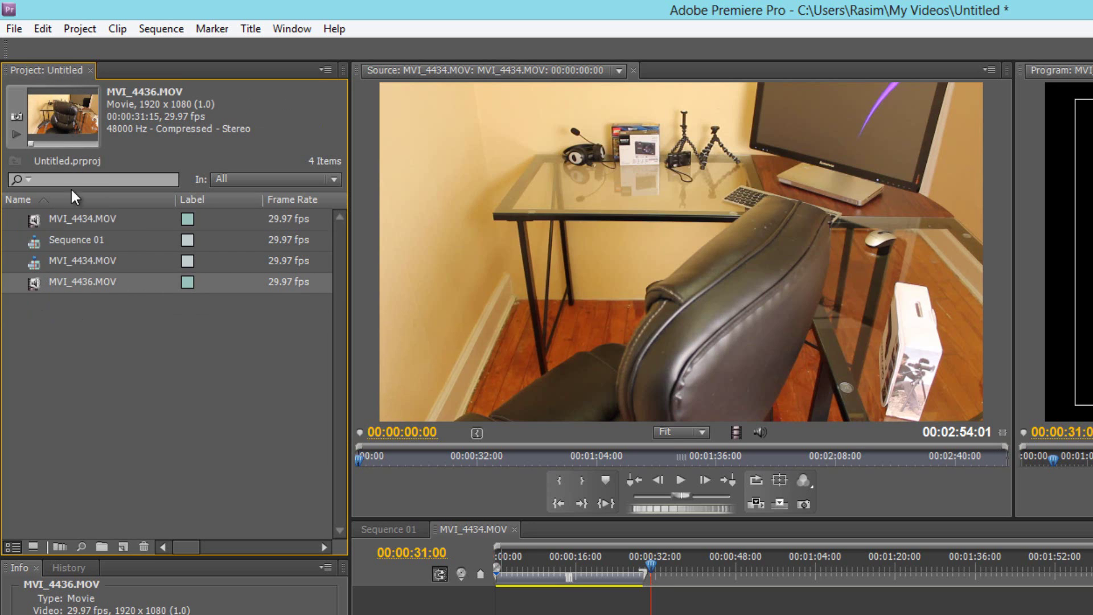
pyautogui.click(86, 330)
# Step: Drop MVI_4436.MOV onto Video 1 and slide it flush against the two short clips
pyautogui.click(83, 284)
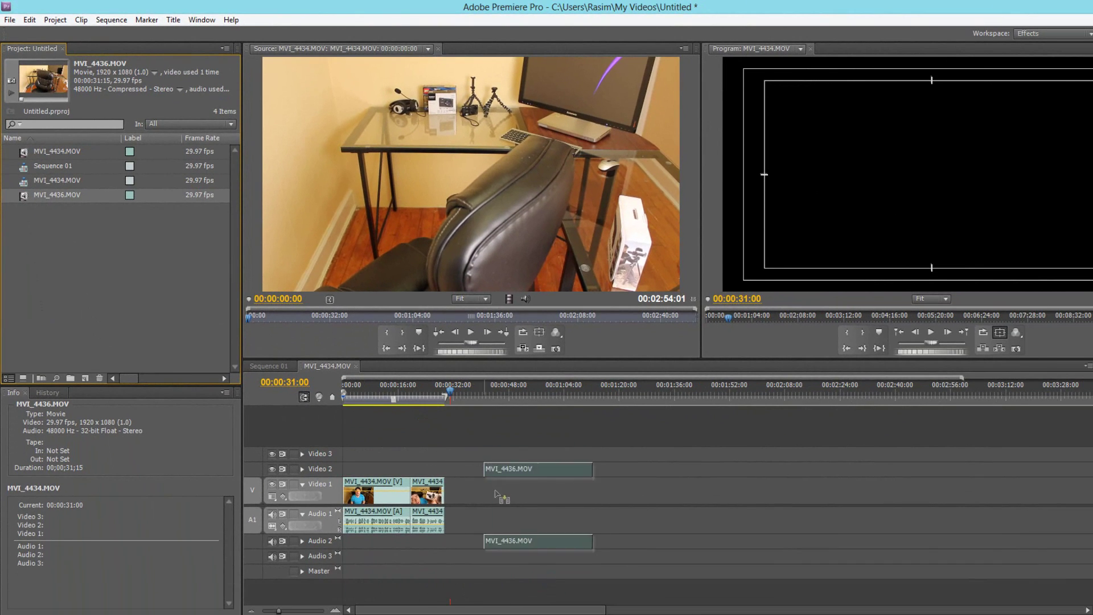
pyautogui.moveTo(497, 494); pyautogui.dragTo(494, 495)
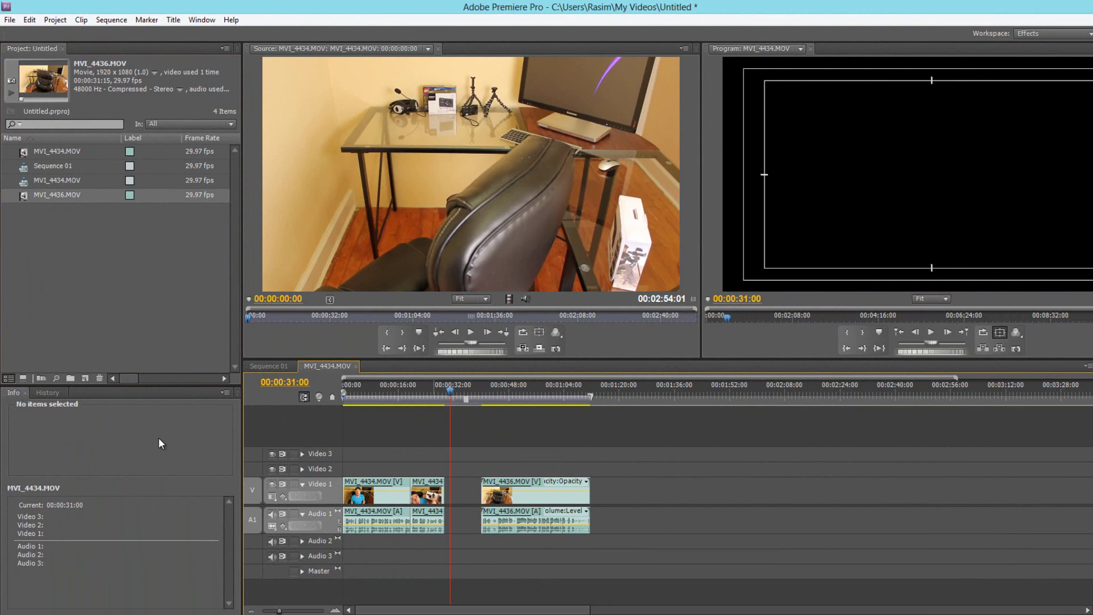
pyautogui.moveTo(514, 486)
pyautogui.mouseDown()
pyautogui.moveTo(553, 490)
pyautogui.moveTo(475, 486)
pyautogui.mouseUp()
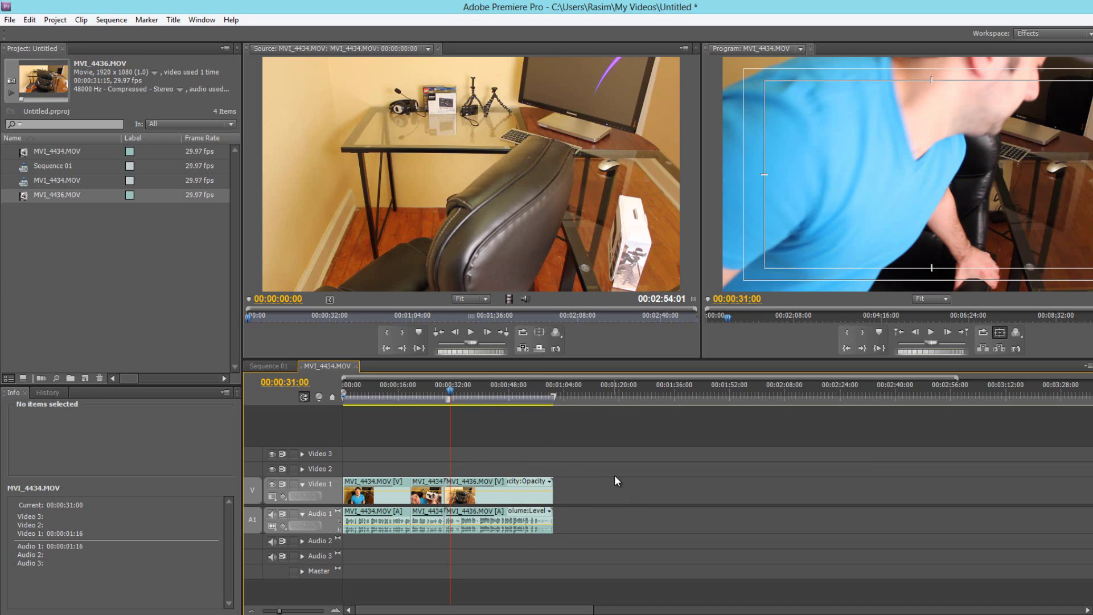